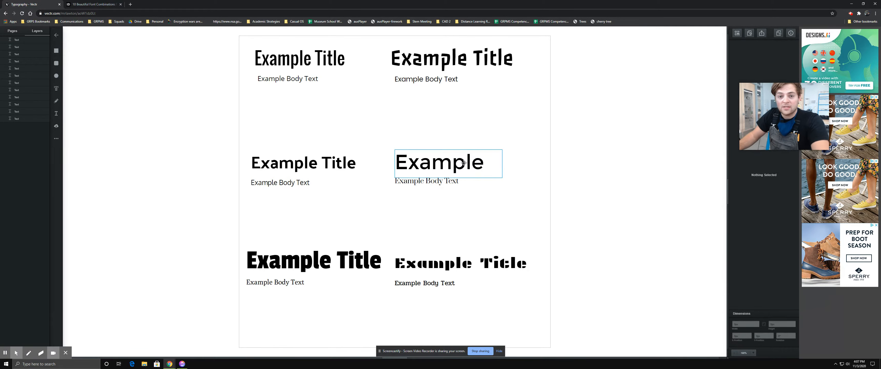
- Examine the fonts of the single-word "Example" title and its body text in the middle row
left_click(611, 135)
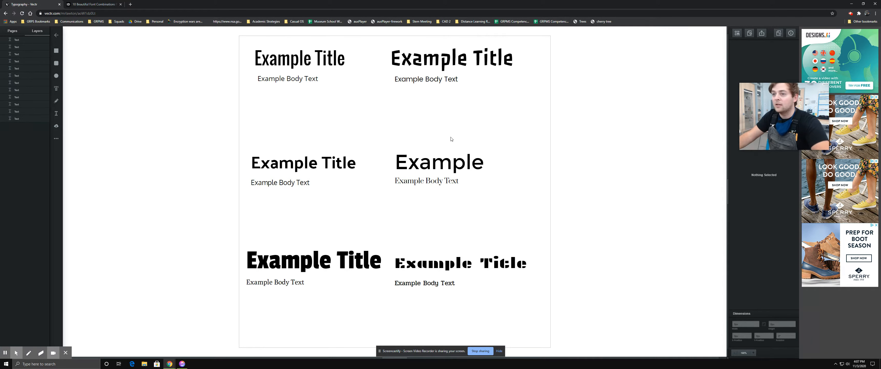
scroll(489, 164, "up", 1)
scroll(482, 151, "down", 2)
scroll(483, 155, "up", 2)
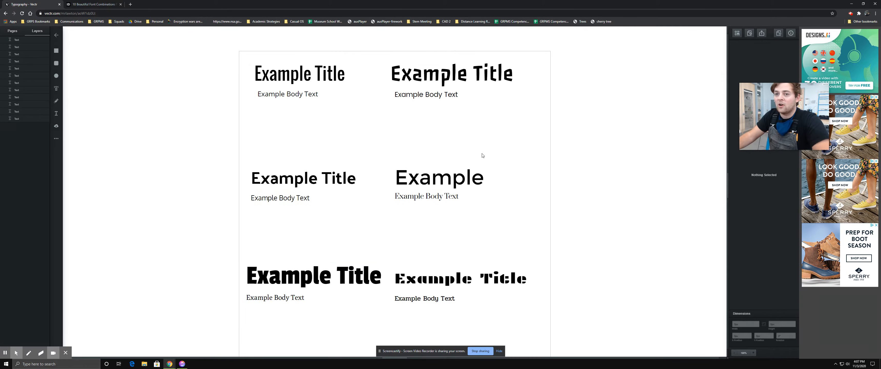
scroll(482, 155, "up", 1)
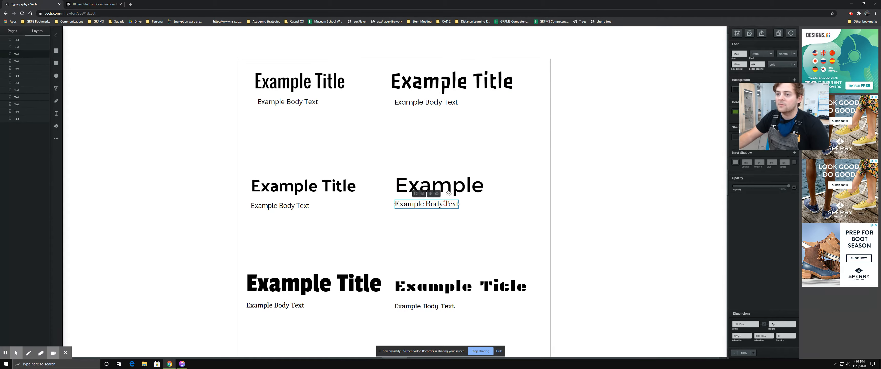
left_click(460, 188)
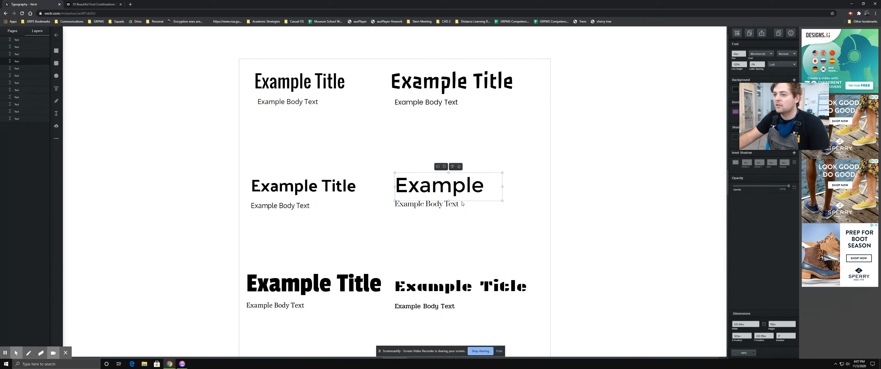
left_click(426, 204)
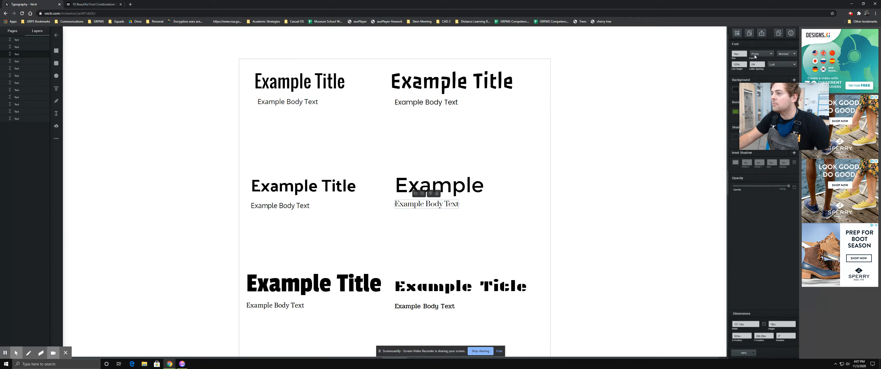
left_click(466, 220)
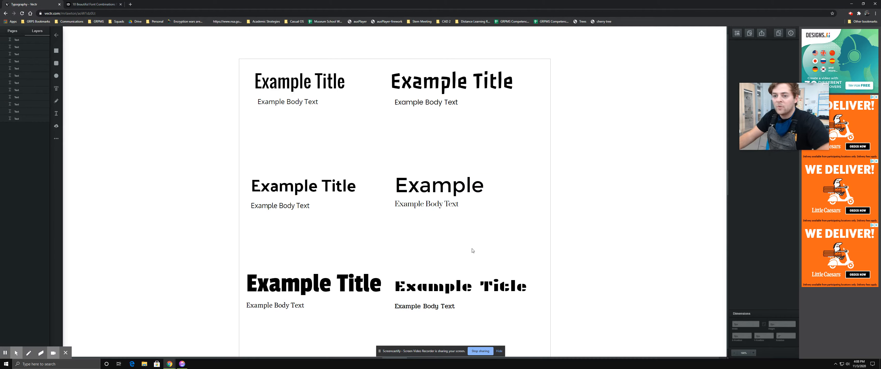
scroll(473, 251, "down", 1)
scroll(479, 233, "up", 3)
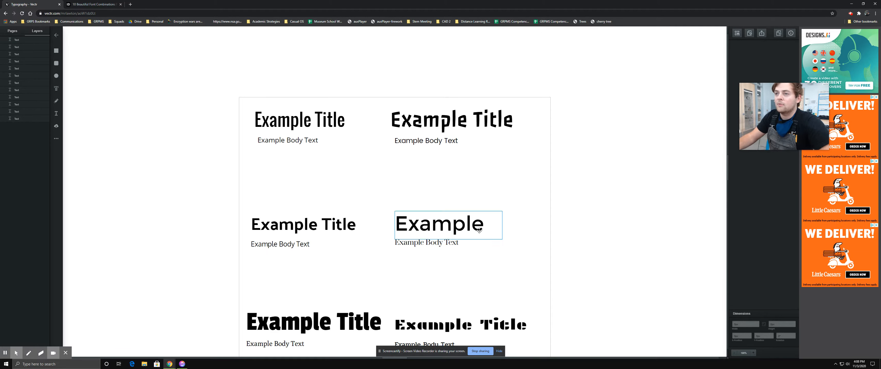
- Compare the title and body fonts of the right-hand pairing in the first row with the "Example" pairing below it
left_click(451, 134)
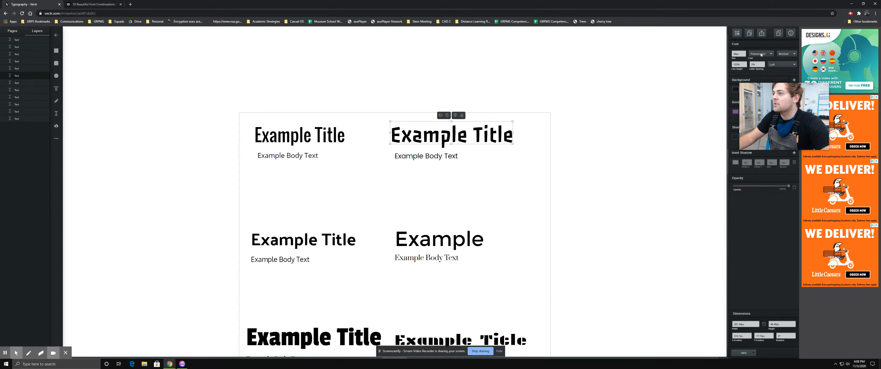
left_click(426, 155)
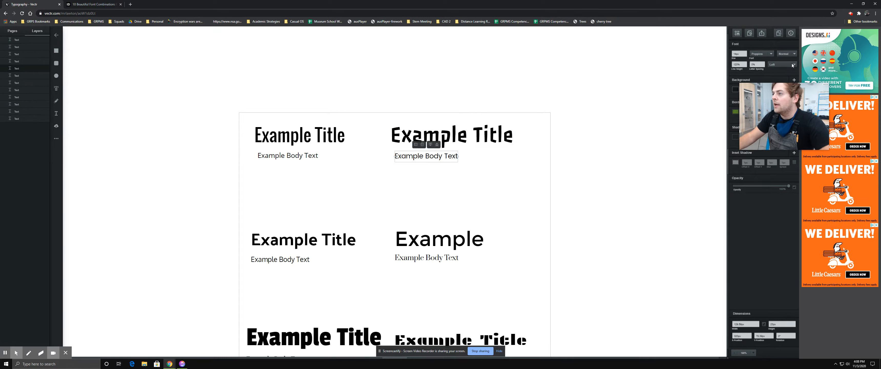
left_click(427, 132)
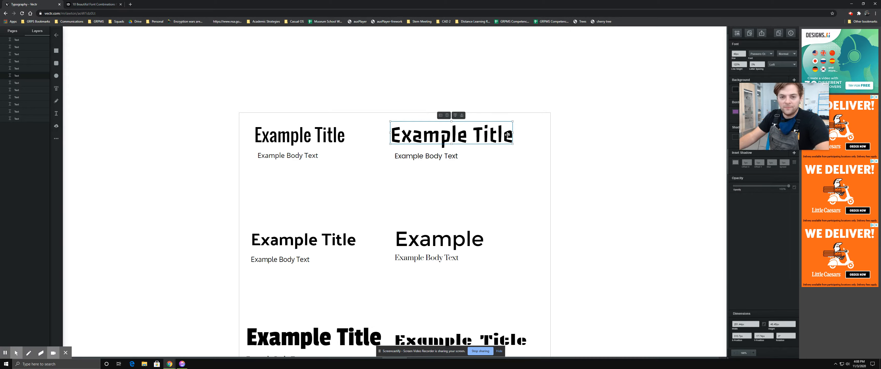
left_click(427, 157)
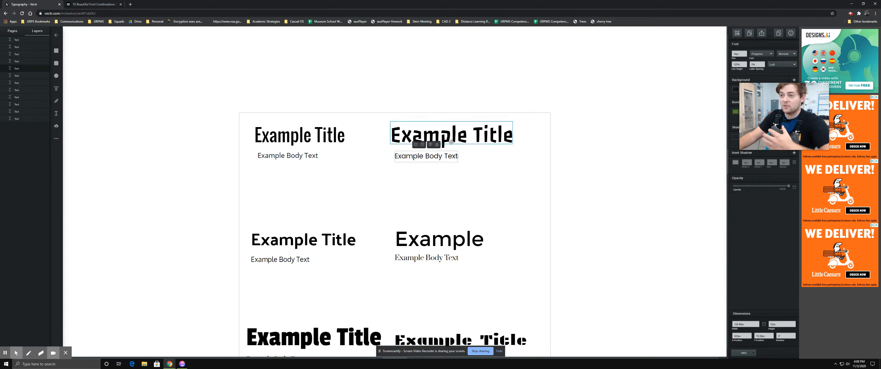
left_click(433, 242)
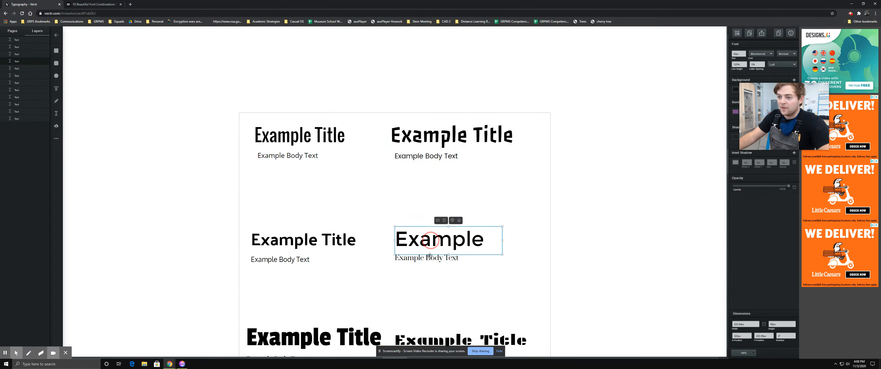
left_click(427, 255)
left_click(429, 156)
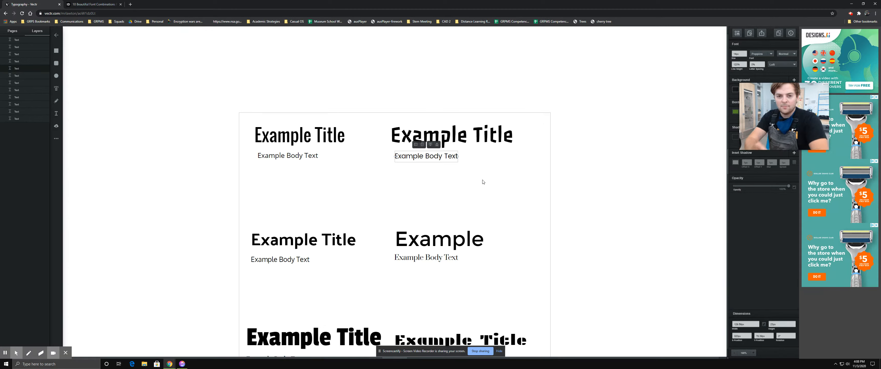
left_click(449, 237)
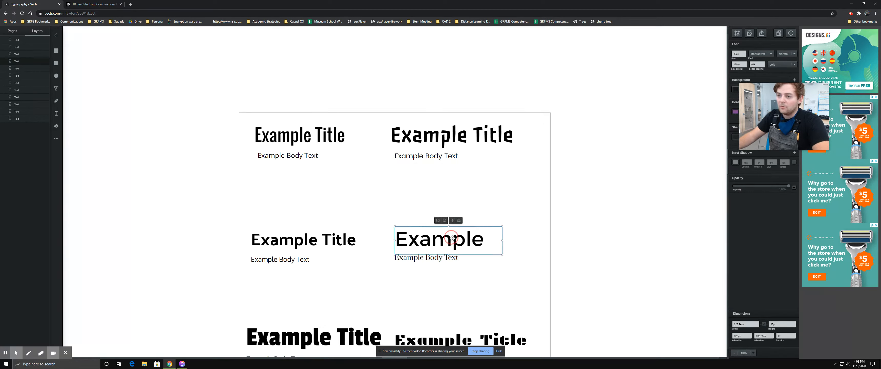
left_click(452, 257)
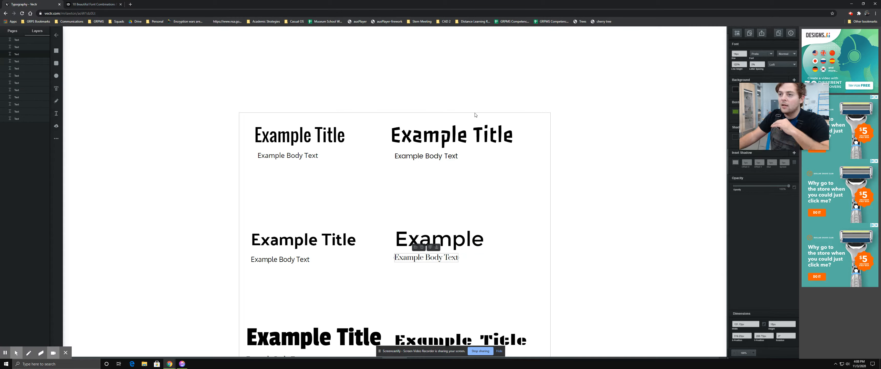
- Shift the body text of the first row's right-hand pairing slightly left to line up with its title's left edge
left_click(449, 136)
left_click(448, 156)
left_click(451, 138)
mouse_move(455, 157)
left_mouse_down()
mouse_move(441, 156)
mouse_move(451, 159)
left_mouse_up()
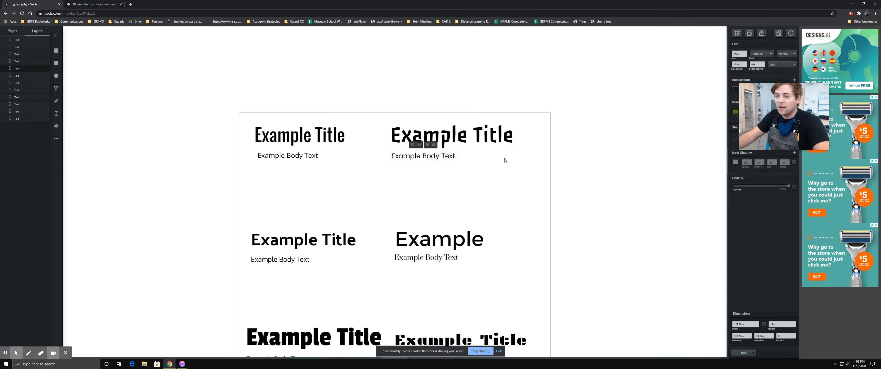
- Inspect the title and body text of the first row's right-hand pairing for contrast, spacing and alignment
left_click(493, 137)
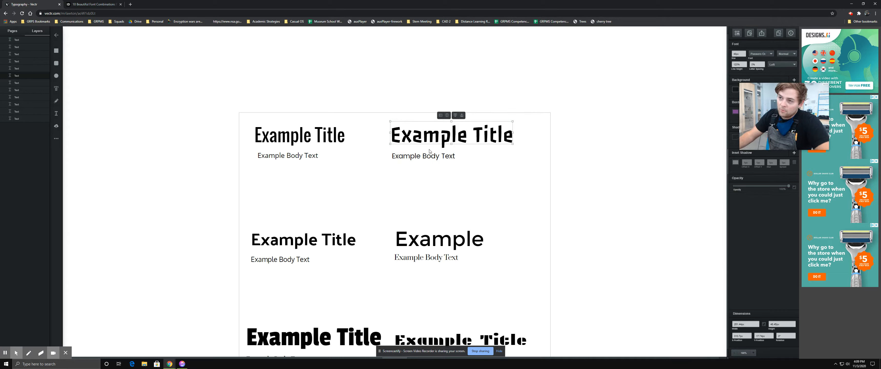
left_click(447, 116)
left_click(447, 115)
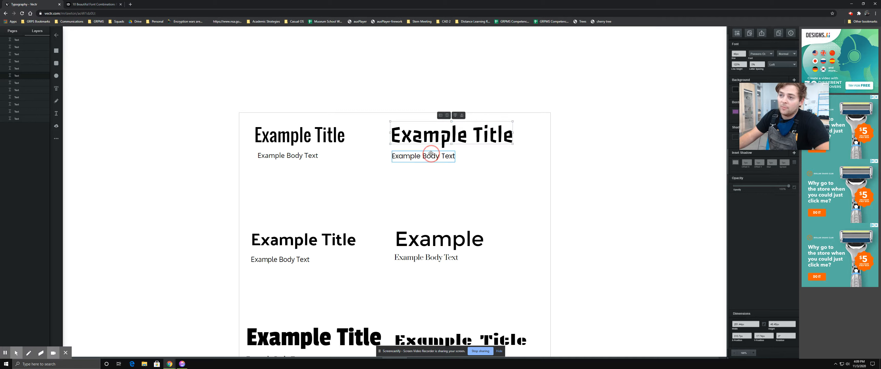
left_click(495, 172)
left_click(449, 139)
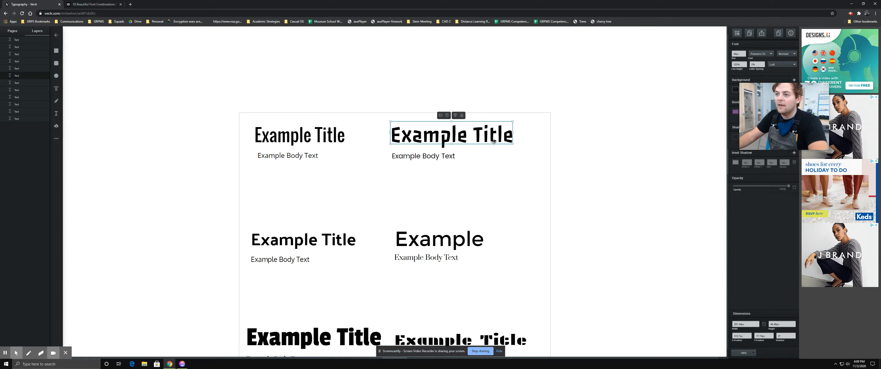
left_click(502, 173)
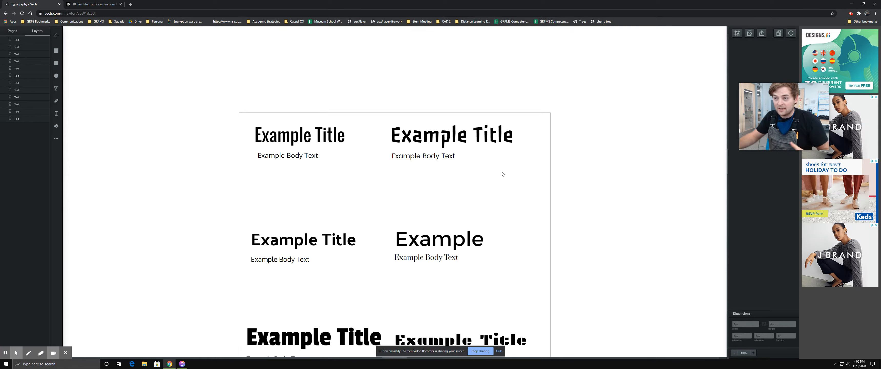
left_click(423, 156)
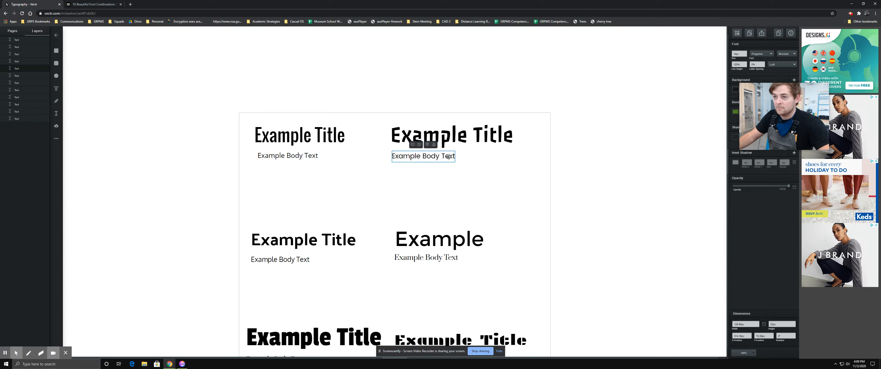
left_click(512, 178)
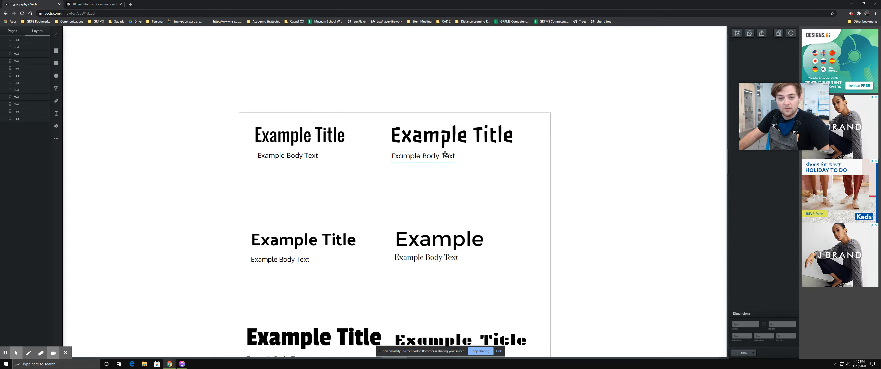
left_click(456, 137)
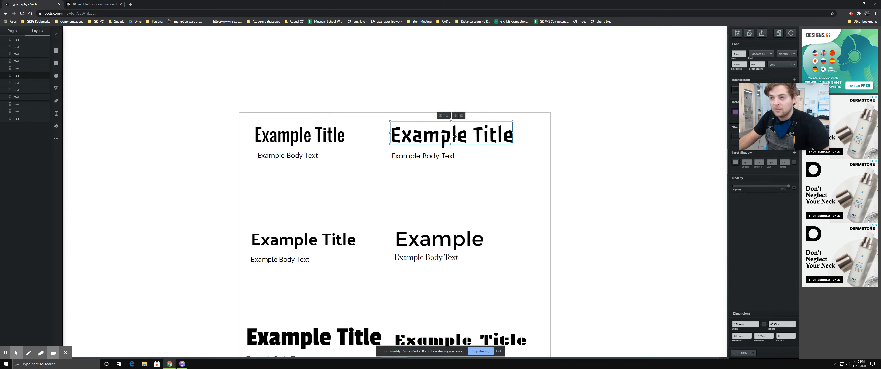
- Switch to ClickUp, review the Episode 3.5 Typography instructions and typeface combo link, and return to the Vectr drawing
left_click(182, 364)
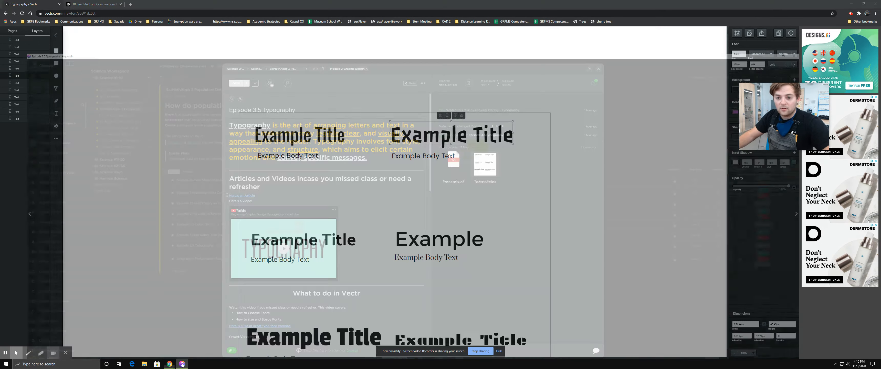
scroll(424, 213, "down", 3)
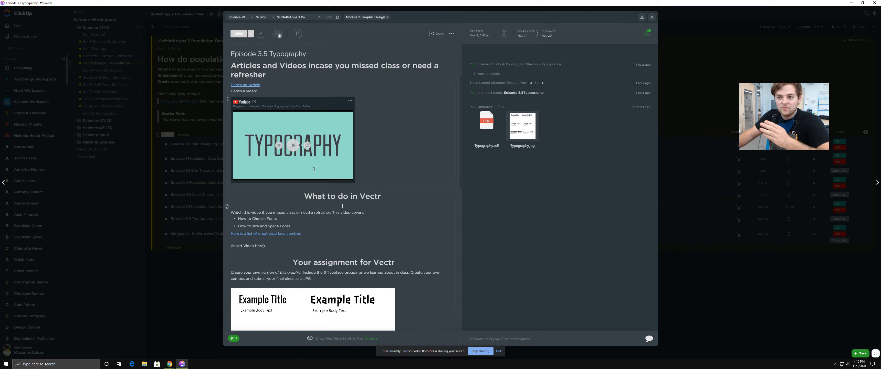
scroll(314, 169, "up", 3)
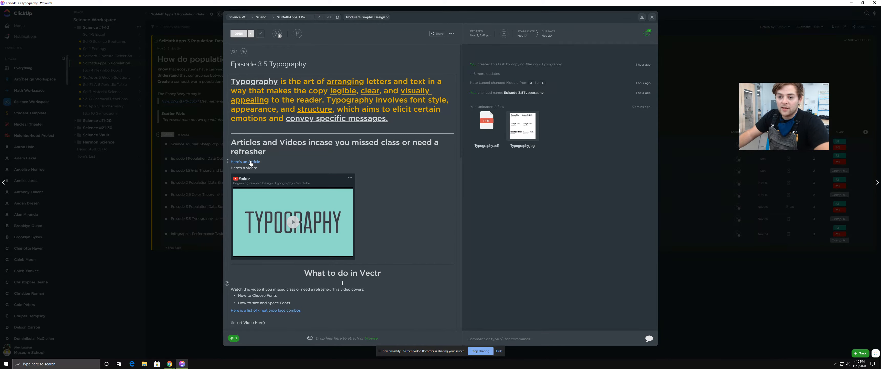
scroll(251, 163, "down", 4)
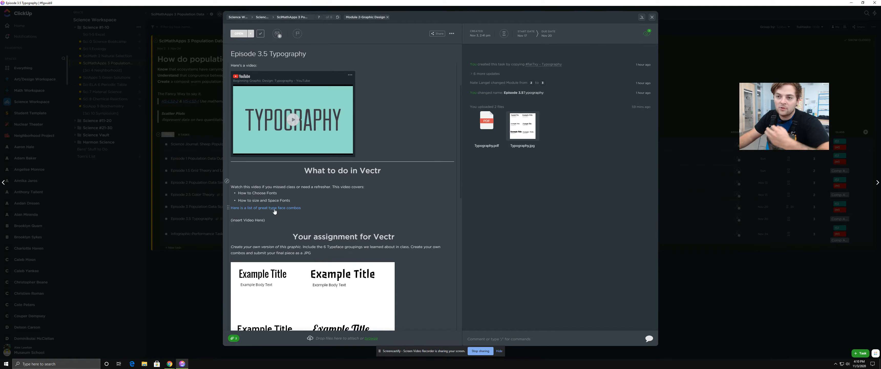
mouse_move(167, 364)
left_click(211, 331)
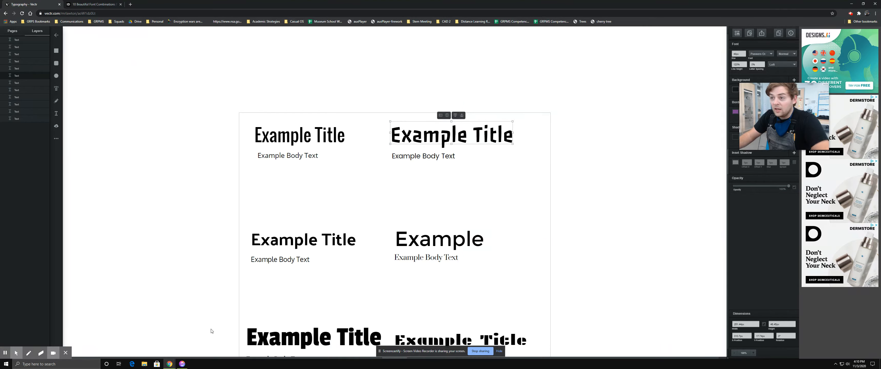
left_click_drag(803, 112, 851, 275)
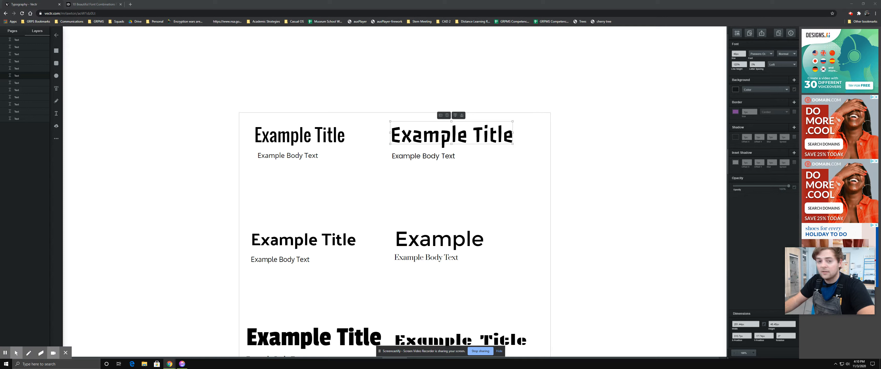
left_click(344, 139)
left_click(359, 209)
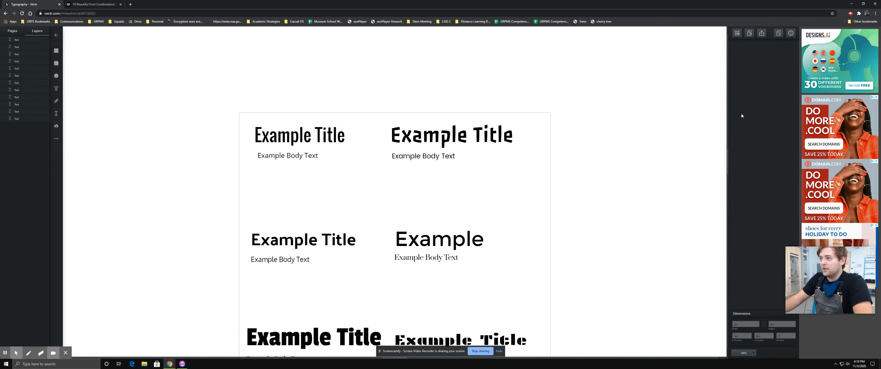
- Add a text object reading "Example title" in the empty space below the bottom-left font pairing
scroll(572, 167, "down", 5)
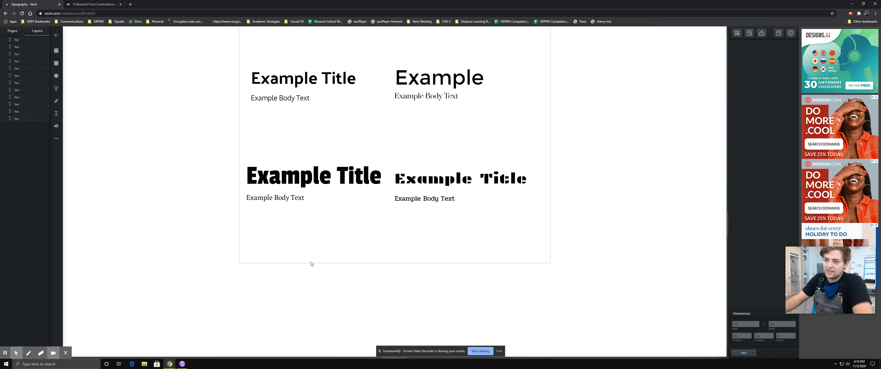
left_click(57, 113)
left_click(263, 239)
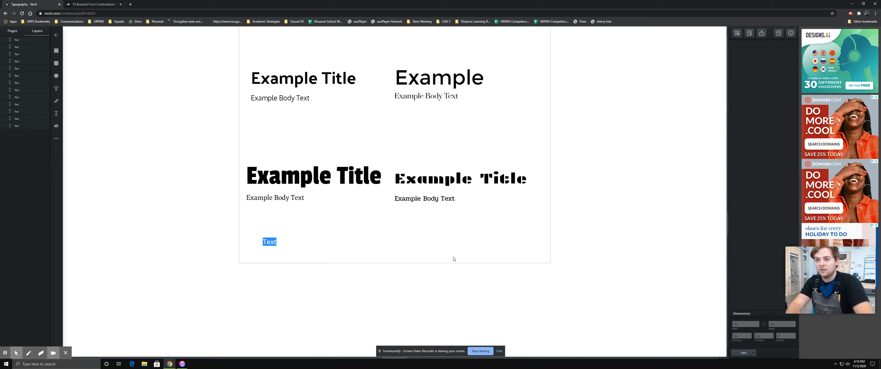
type("Example title")
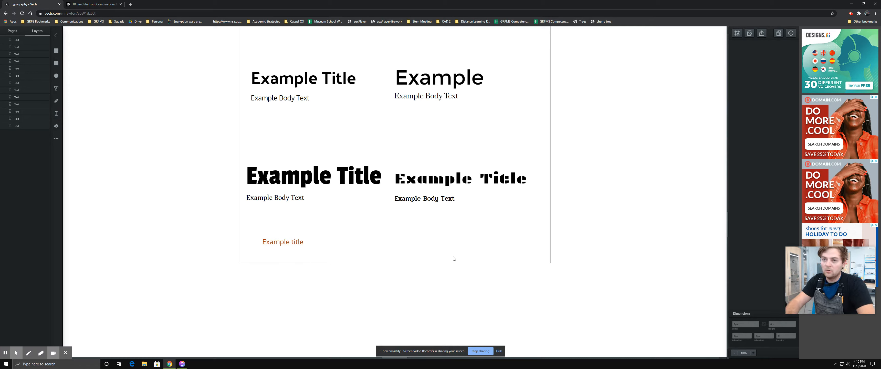
key("Return")
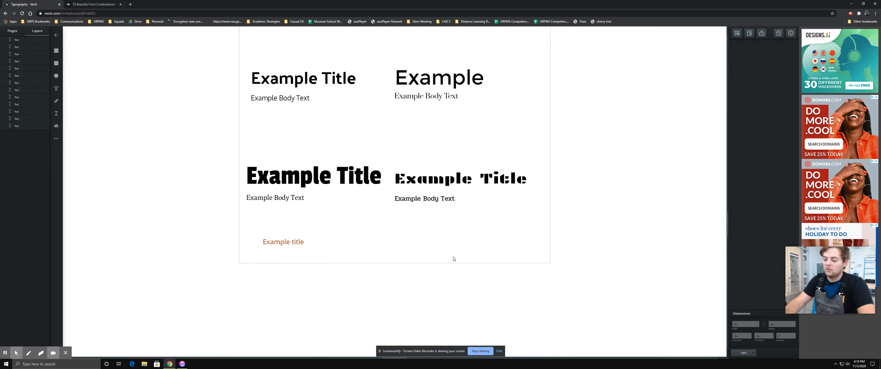
left_click(58, 116)
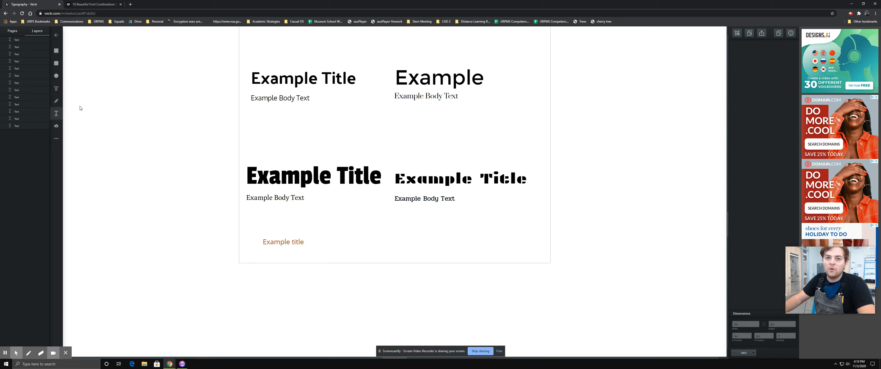
- Add a second text object reading "Example Body text" directly below the new "Example title" text
left_click(264, 257)
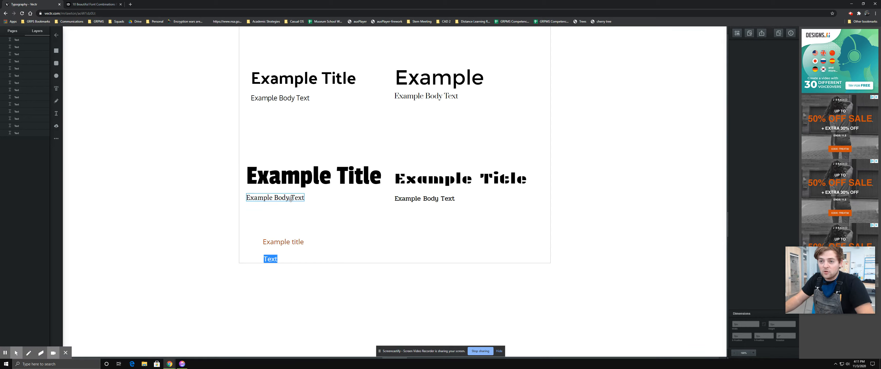
left_click(301, 178)
left_click(331, 170)
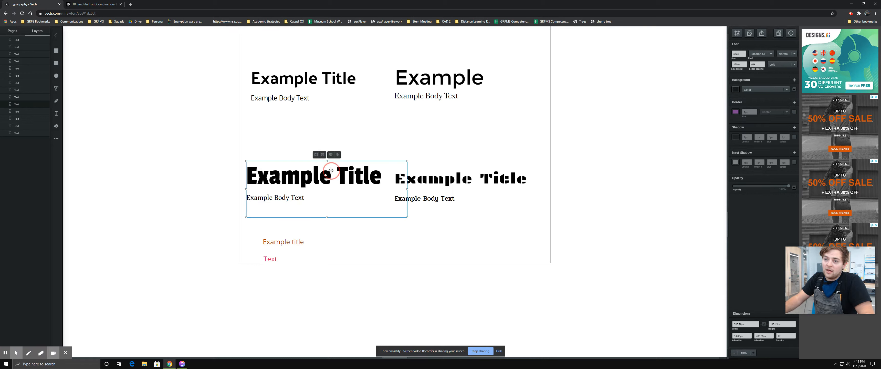
left_click(272, 197)
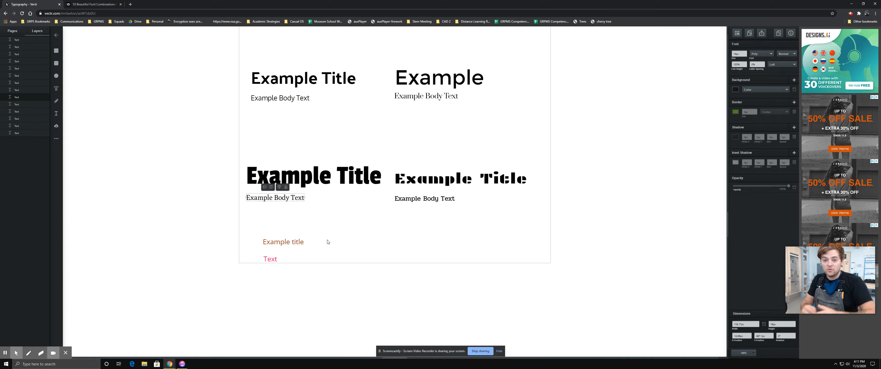
left_click(275, 260)
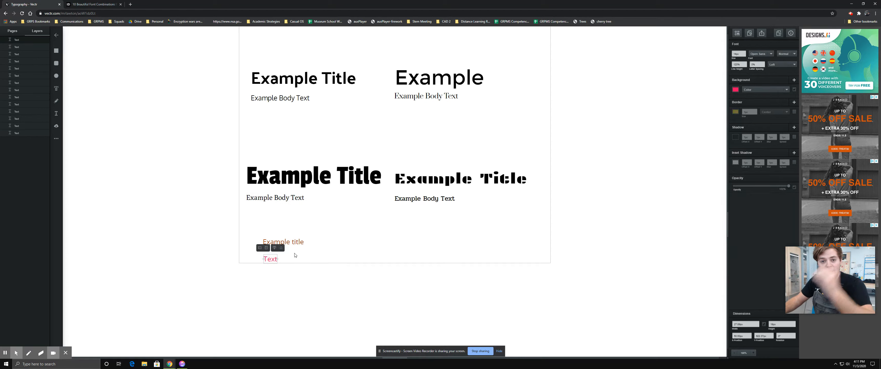
left_click(302, 240)
left_click(270, 259)
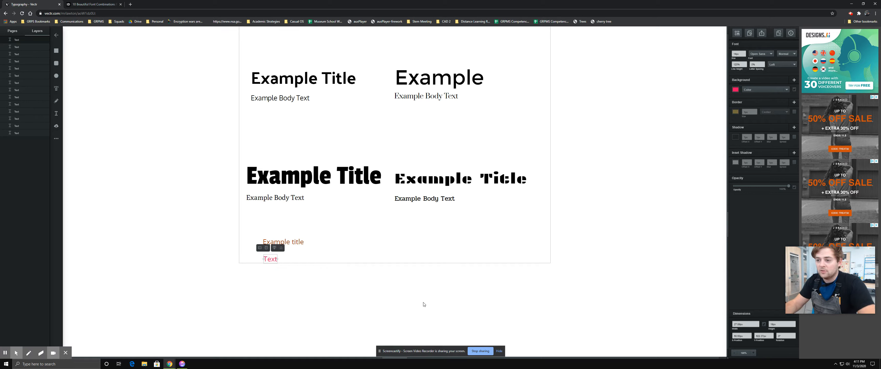
double_click(271, 260)
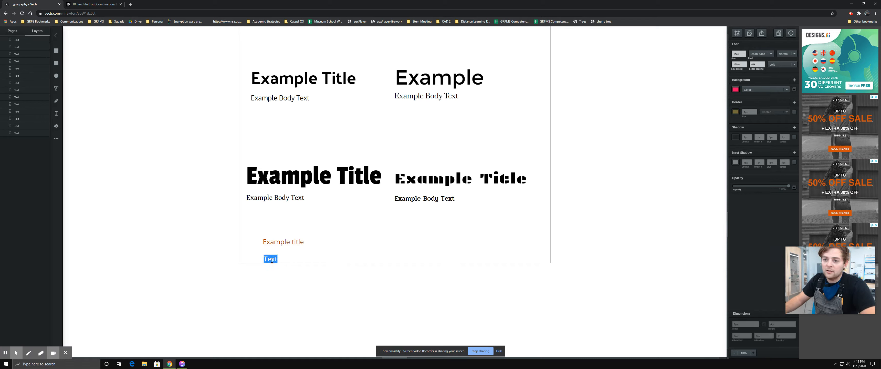
type("Example")
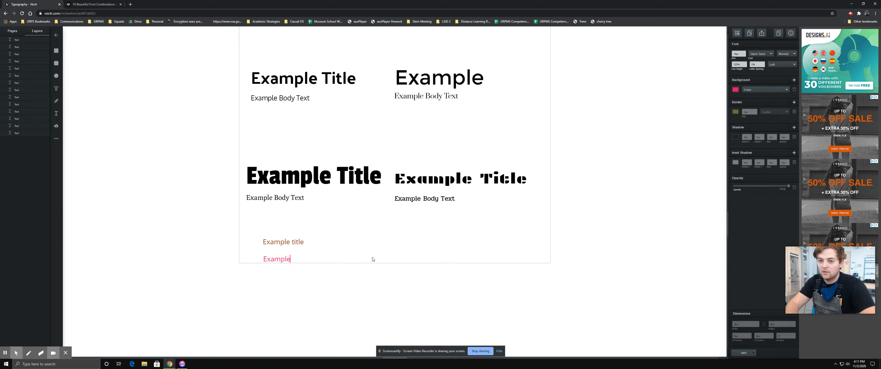
type(" Body text")
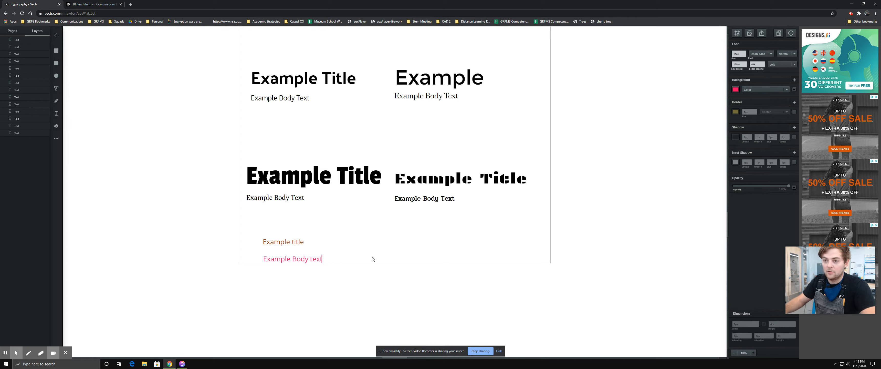
- Change the fill colour of the new "Example Body text" and "Example title" objects to black
left_click(294, 260)
left_click(735, 90)
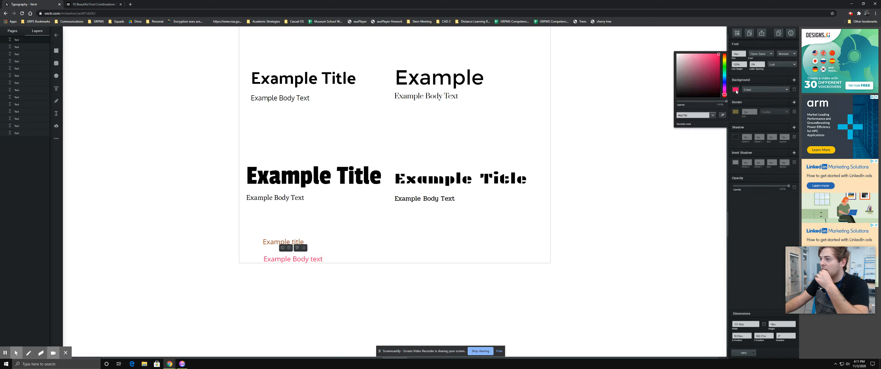
left_click_drag(719, 57, 720, 97)
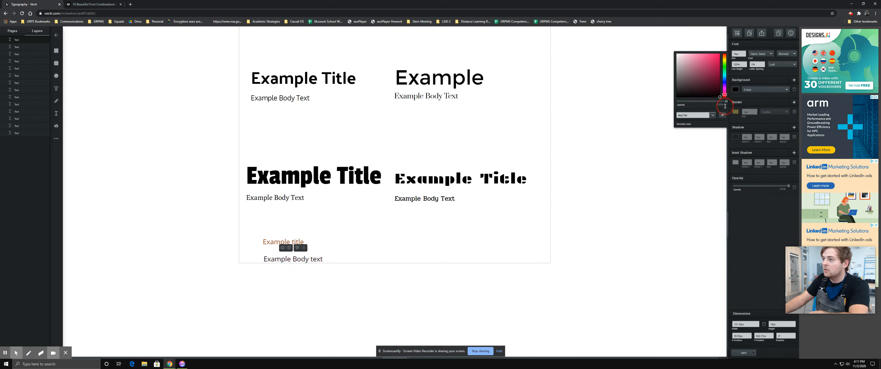
left_click(273, 243)
left_click(735, 90)
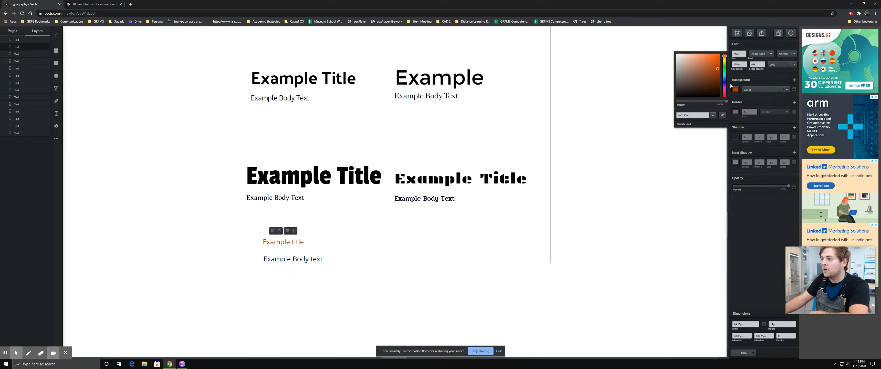
left_click_drag(720, 73, 719, 97)
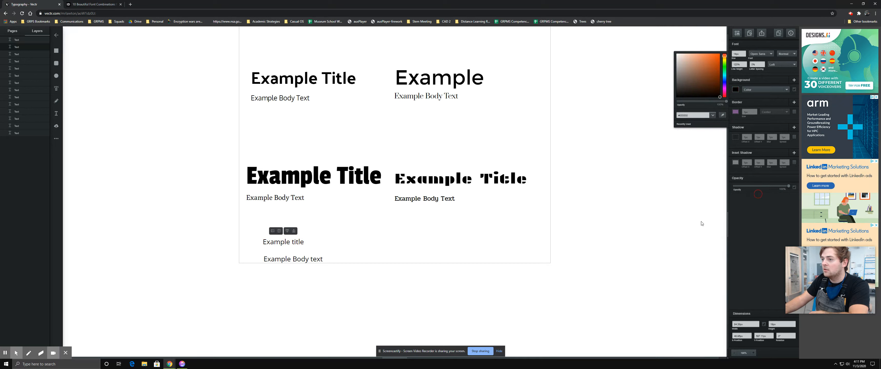
- Move the new title and body text up and left, aligning them with the left edge of the pairing above
left_click(277, 278)
left_click_drag(283, 242, 266, 223)
left_click_drag(300, 259, 281, 242)
- Browse the available fonts for the new "Example title" text, past Open Sans to the PT and Palanquin families
left_click(271, 223)
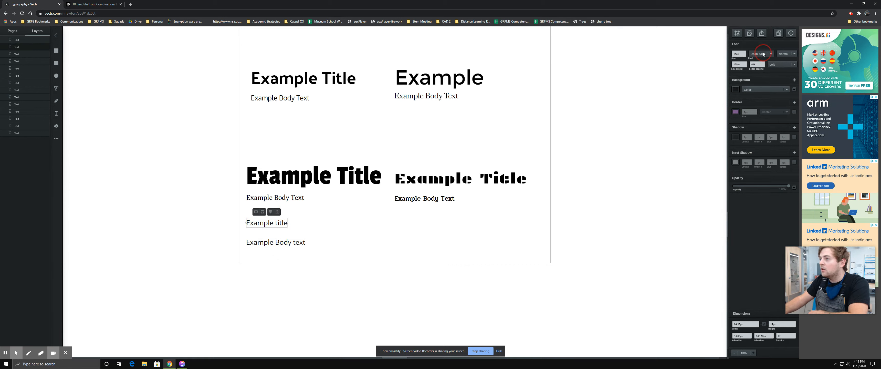
left_click(759, 54)
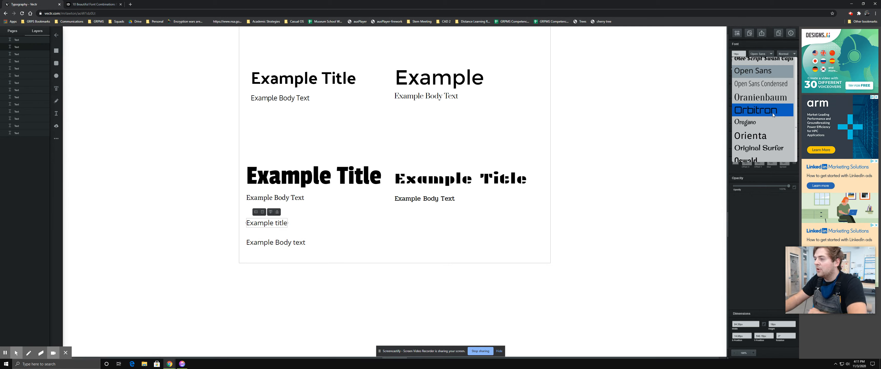
scroll(771, 108, "down", 7)
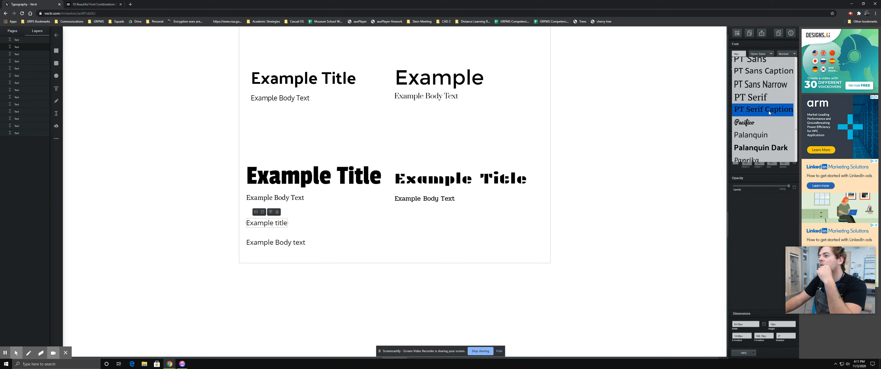